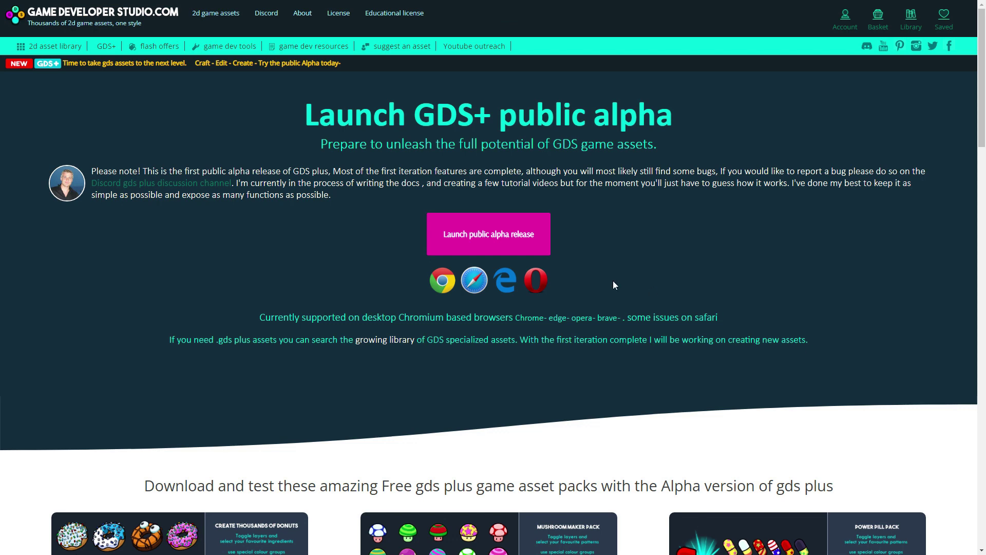
# Step: Launch the GDS+ public alpha app and browse the Parachutes game sprites store page
pyautogui.click(524, 247)
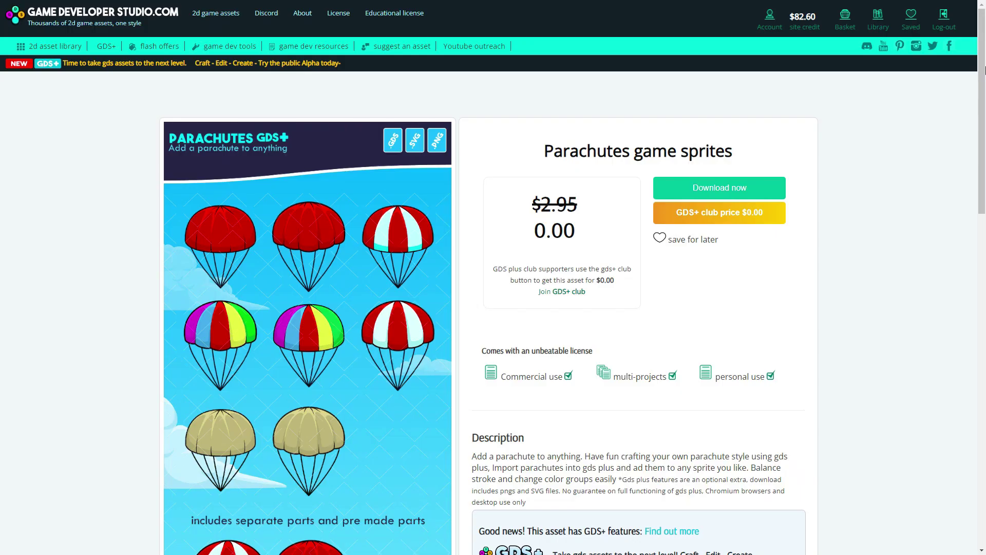
pyautogui.scroll(-3, 565, 309)
pyautogui.moveTo(985, 96); pyautogui.dragTo(985, 175)
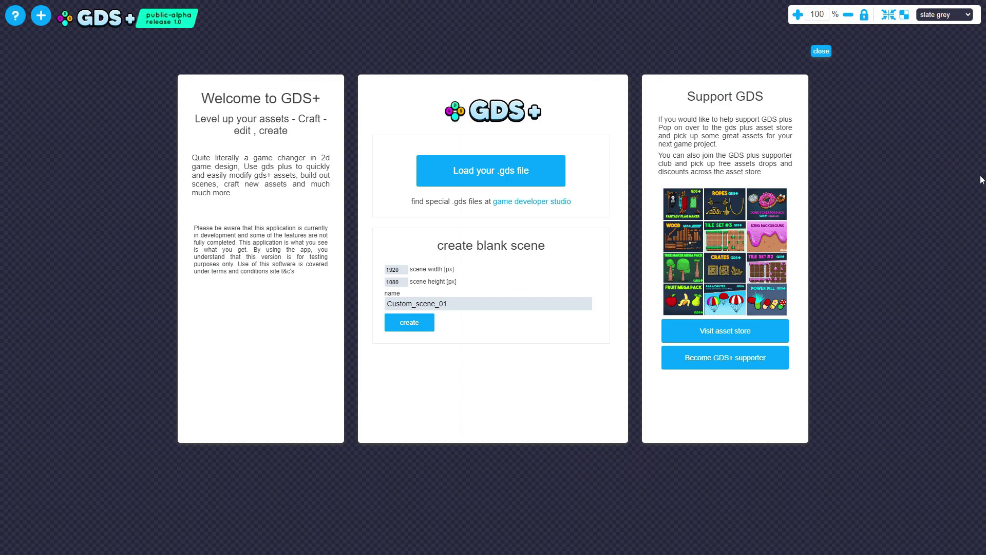
# Step: Load parachutes_pack.gds from Desktop > parachutes > GDS_PLUS
pyautogui.click(532, 172)
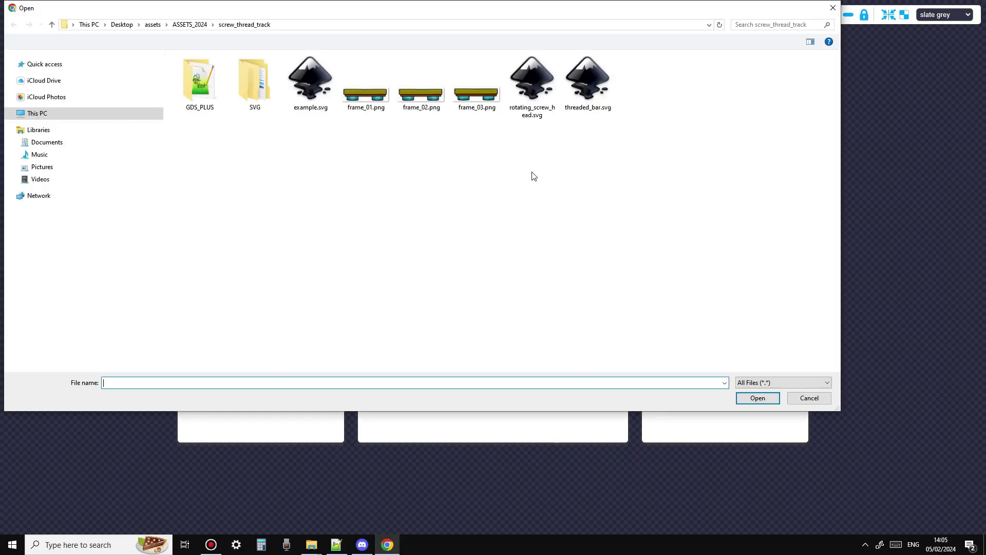
pyautogui.click(125, 27)
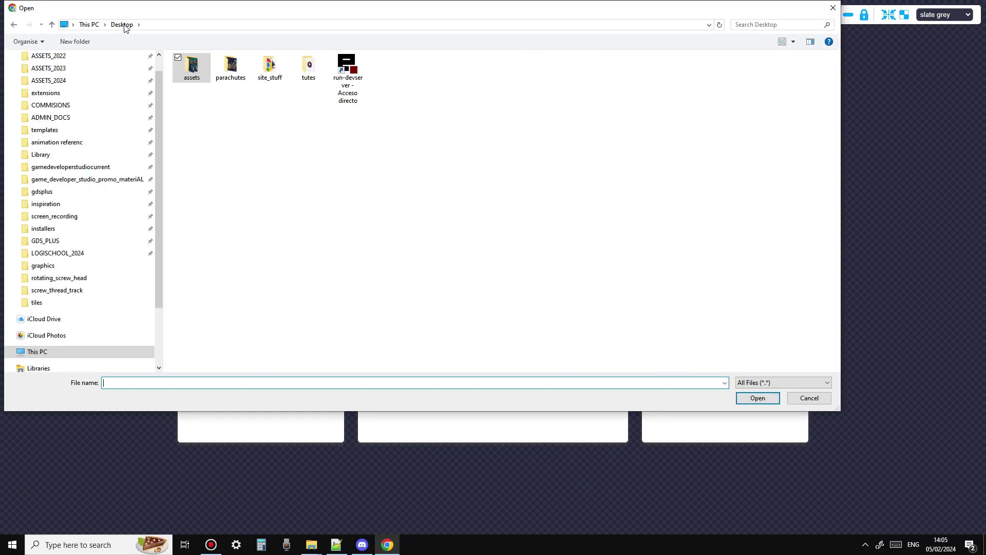
pyautogui.doubleClick(232, 73)
pyautogui.doubleClick(216, 76)
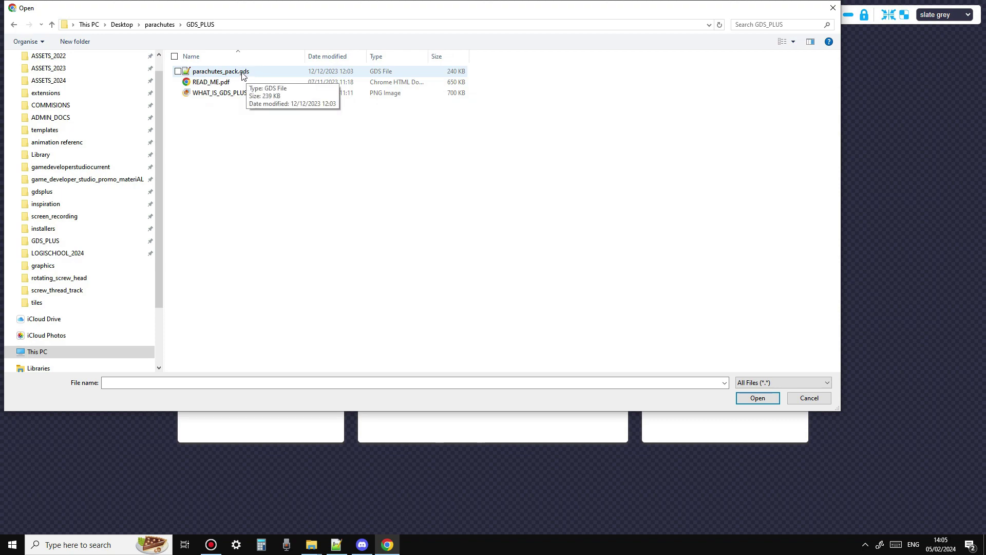
pyautogui.click(242, 75)
pyautogui.click(774, 403)
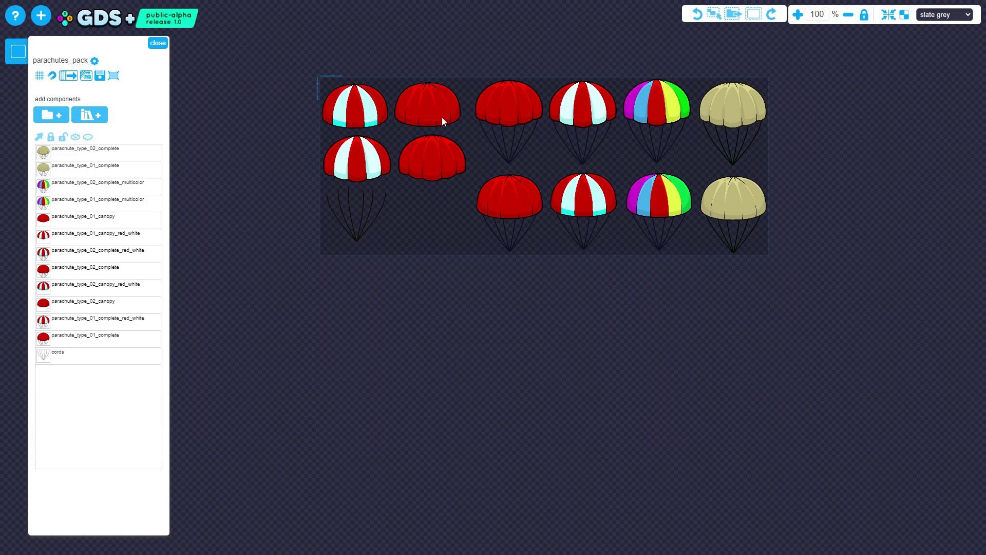
# Step: Raise the top-left red-white parachute's outline weight to about 199 and shift its hue toward blue-purple
pyautogui.click(365, 114)
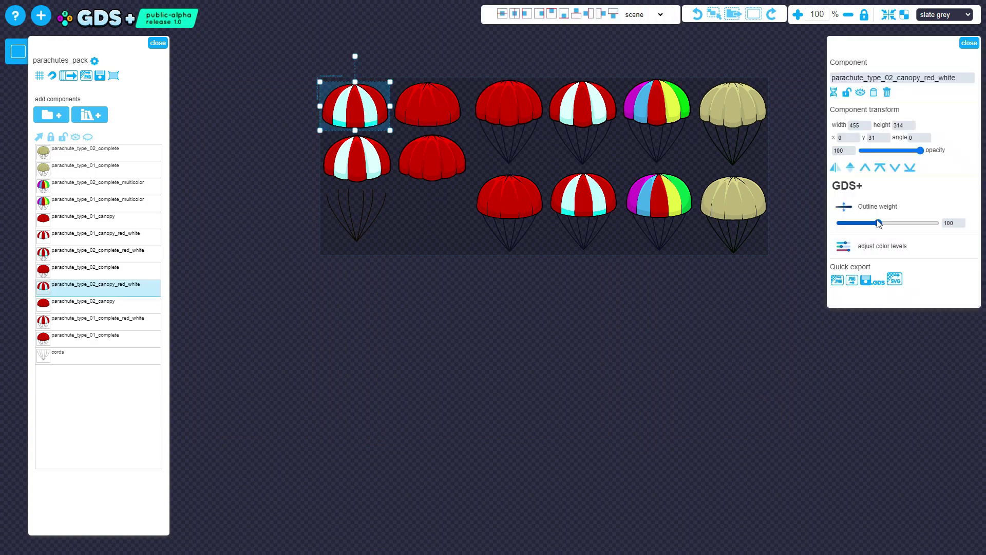
pyautogui.moveTo(886, 225); pyautogui.dragTo(922, 225)
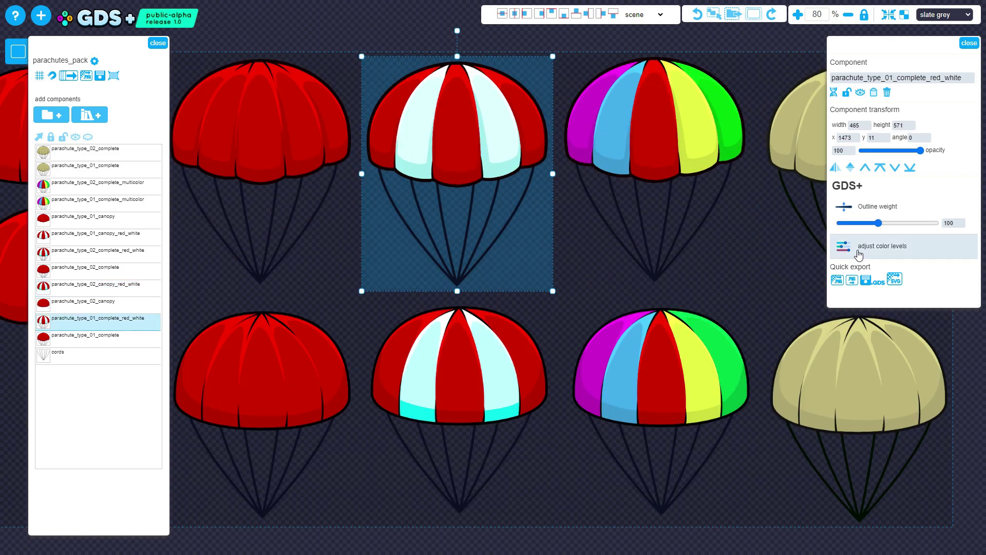
pyautogui.moveTo(878, 223); pyautogui.dragTo(916, 223)
pyautogui.click(873, 247)
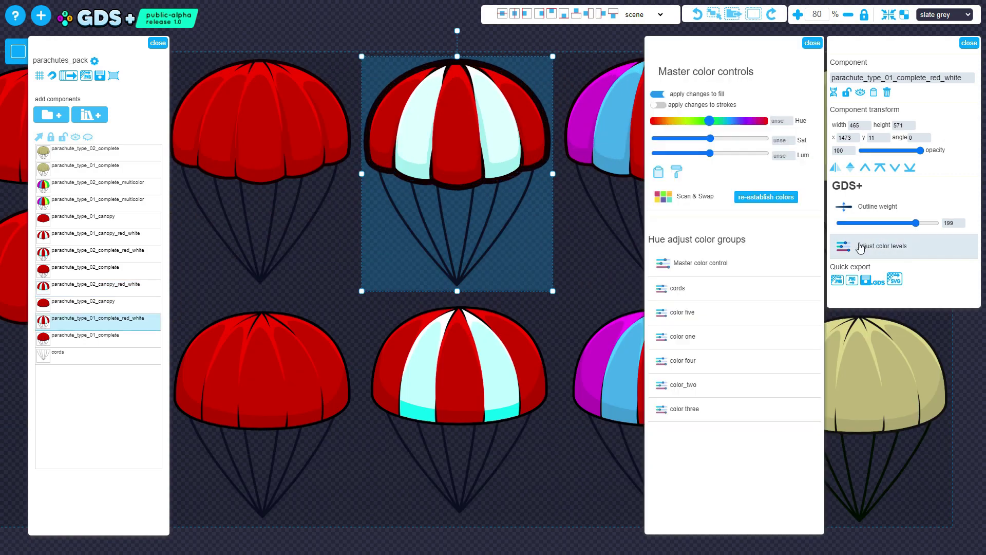
pyautogui.moveTo(715, 127); pyautogui.dragTo(738, 125)
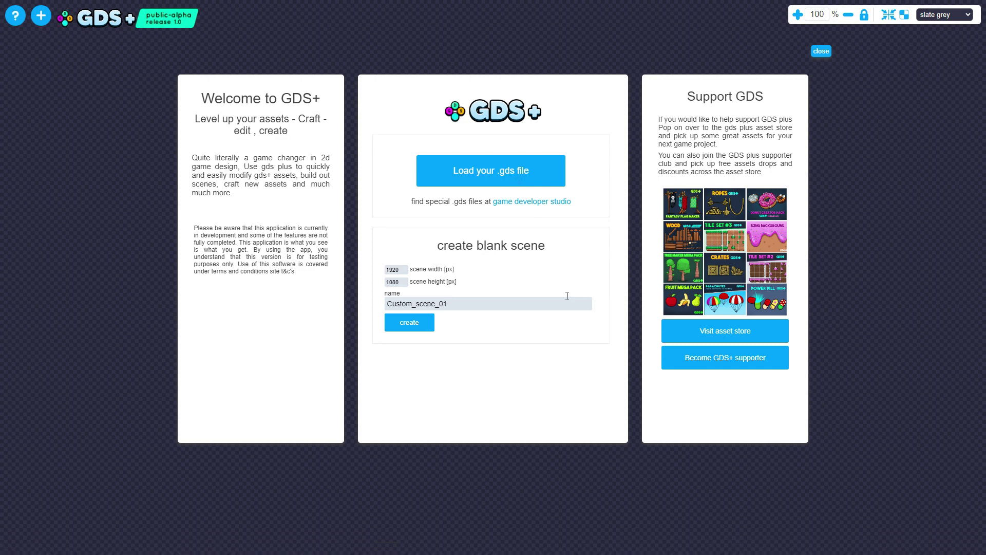
# Step: Import ten SVGs from parachutes > SVG, from the last file through parachute_type_01_canopy.svg
pyautogui.click(511, 184)
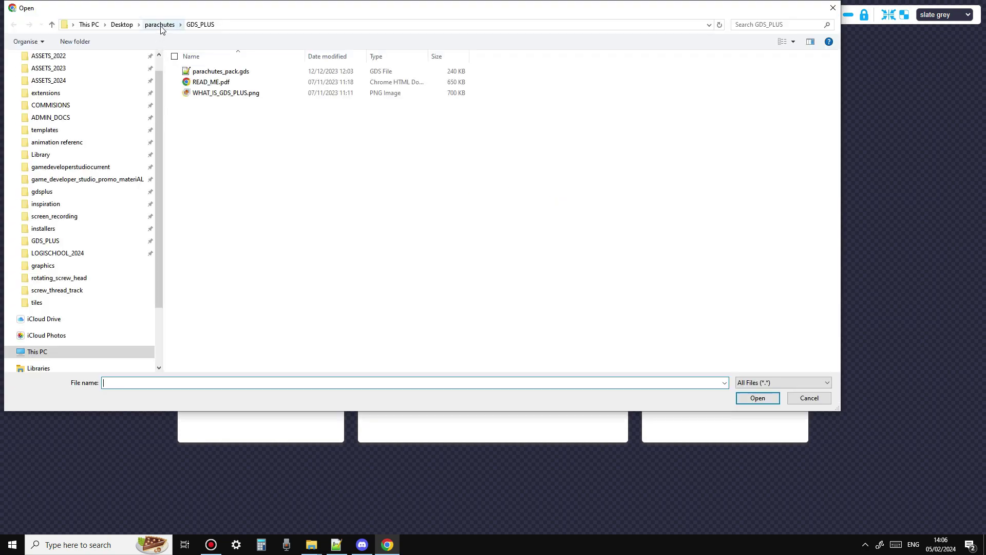
pyautogui.click(161, 26)
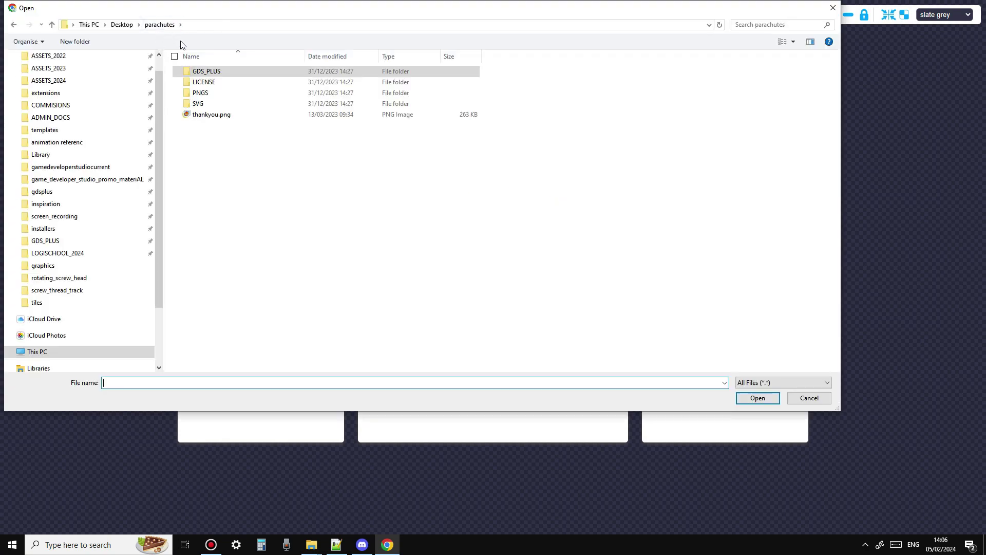
pyautogui.doubleClick(203, 104)
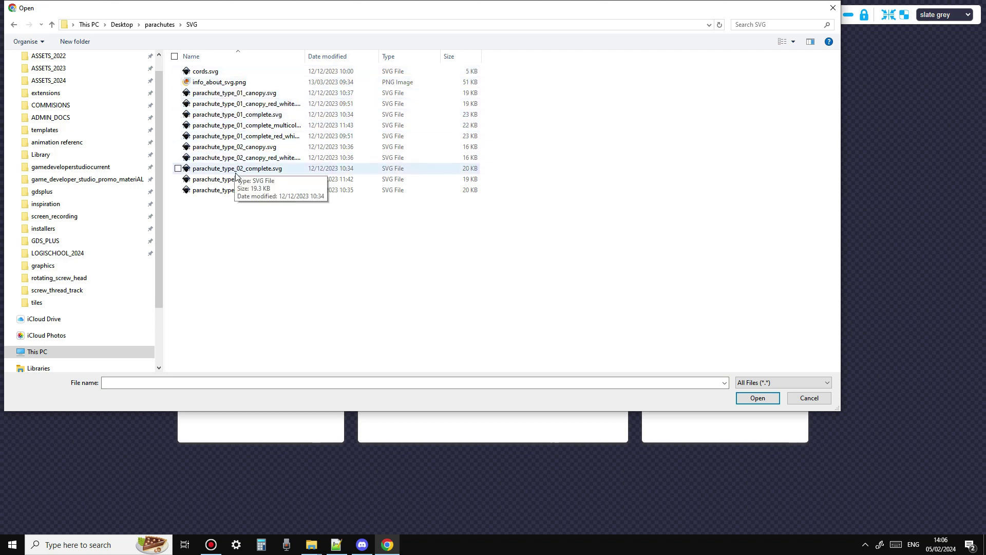
pyautogui.click(242, 191)
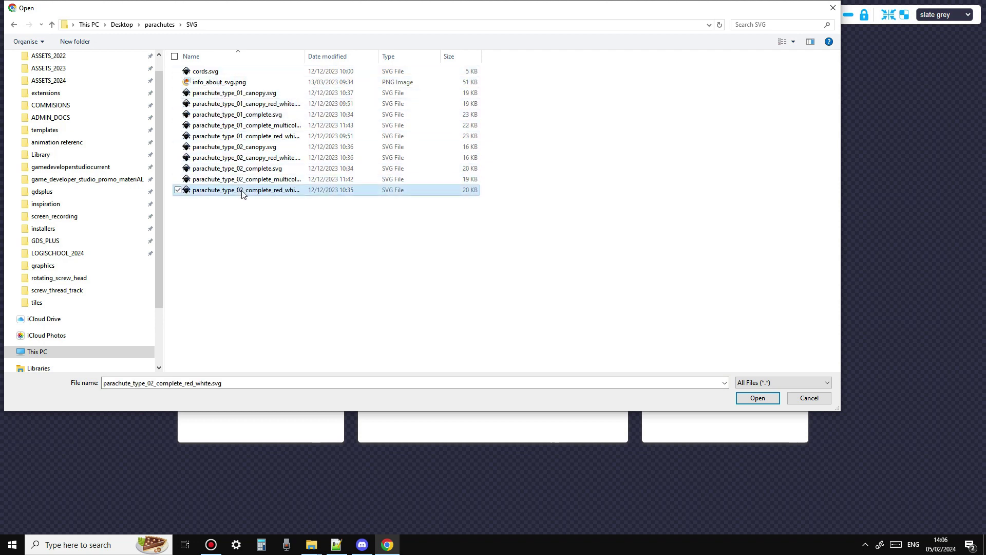
pyautogui.keyDown('shift'); pyautogui.click(236, 96); pyautogui.keyUp('shift')
pyautogui.click(753, 400)
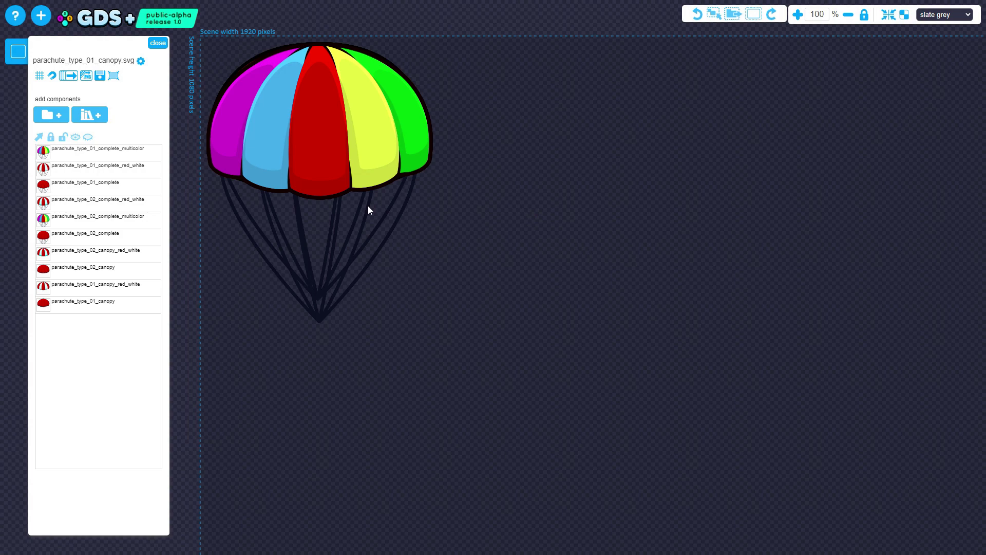
# Step: Pack the ten parachute components into a grid from Scene settings and zoom out to view it
pyautogui.click(141, 61)
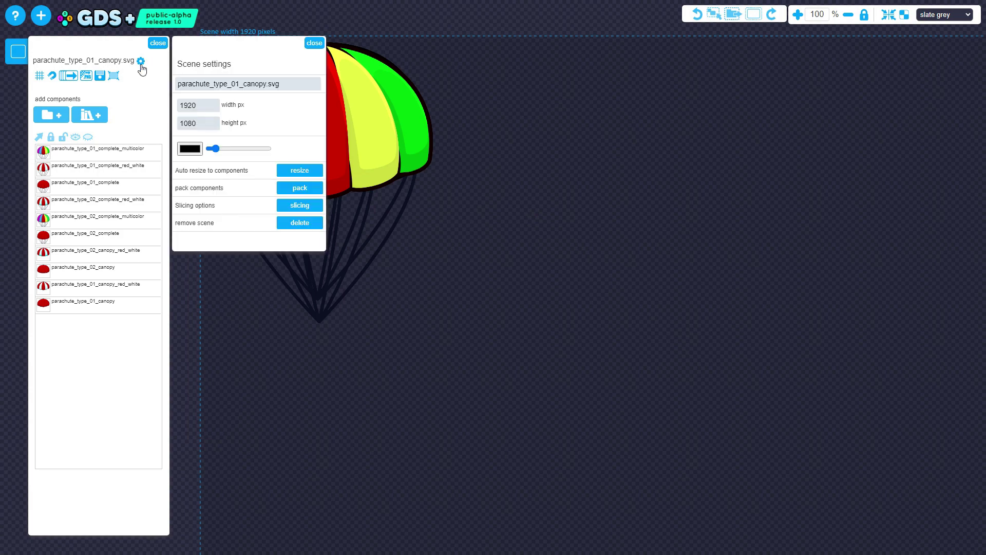
pyautogui.click(303, 190)
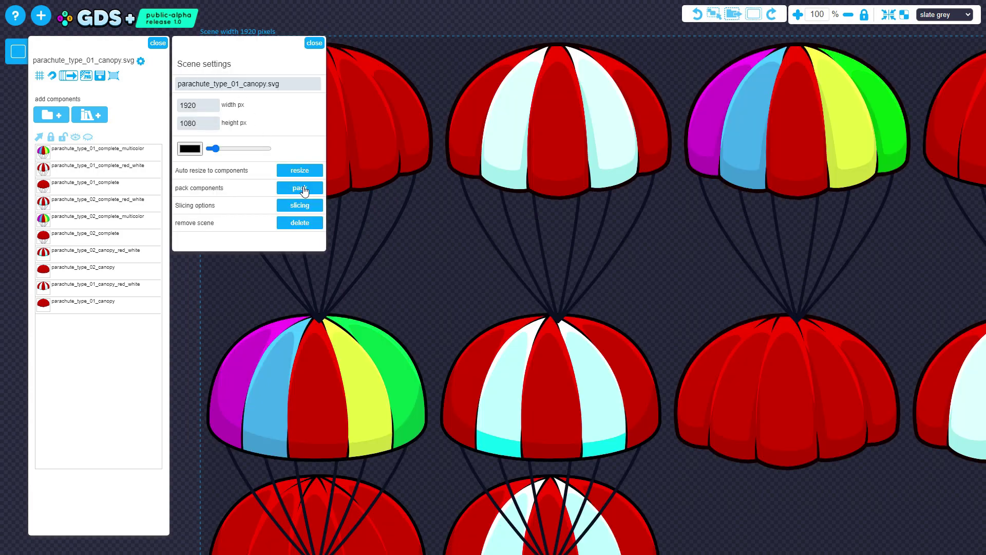
pyautogui.click(315, 43)
pyautogui.scroll(-6, 403, 254)
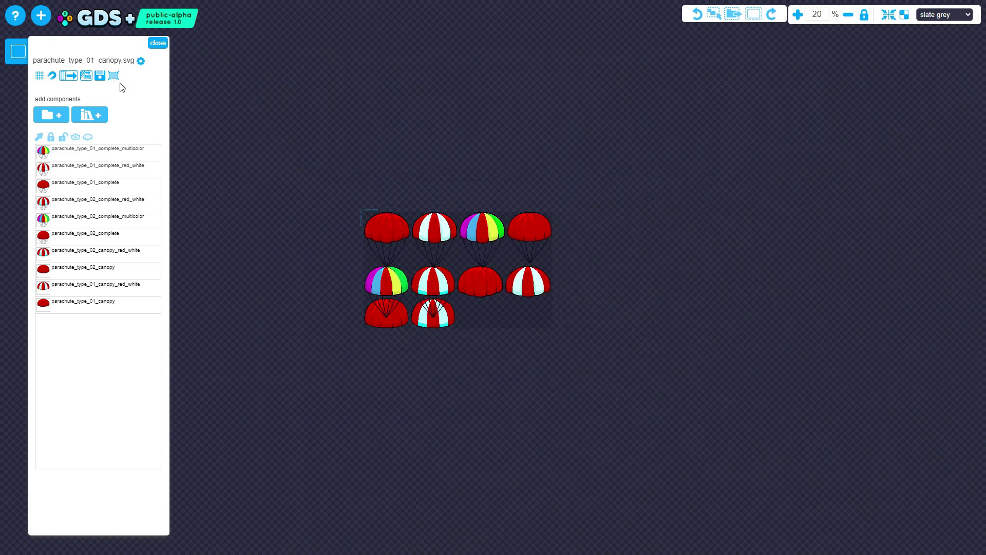
pyautogui.moveTo(520, 456); pyautogui.dragTo(484, 410)
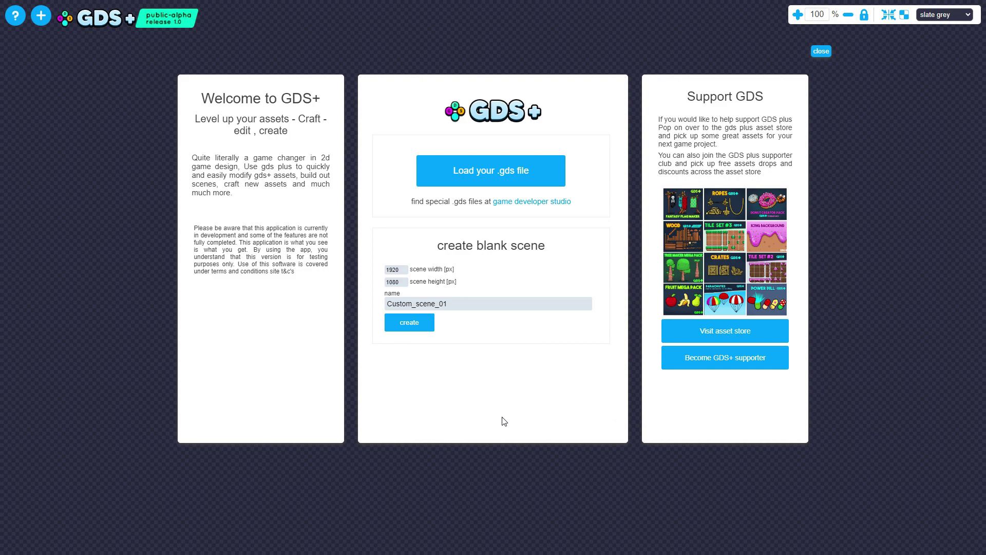
pyautogui.click(42, 22)
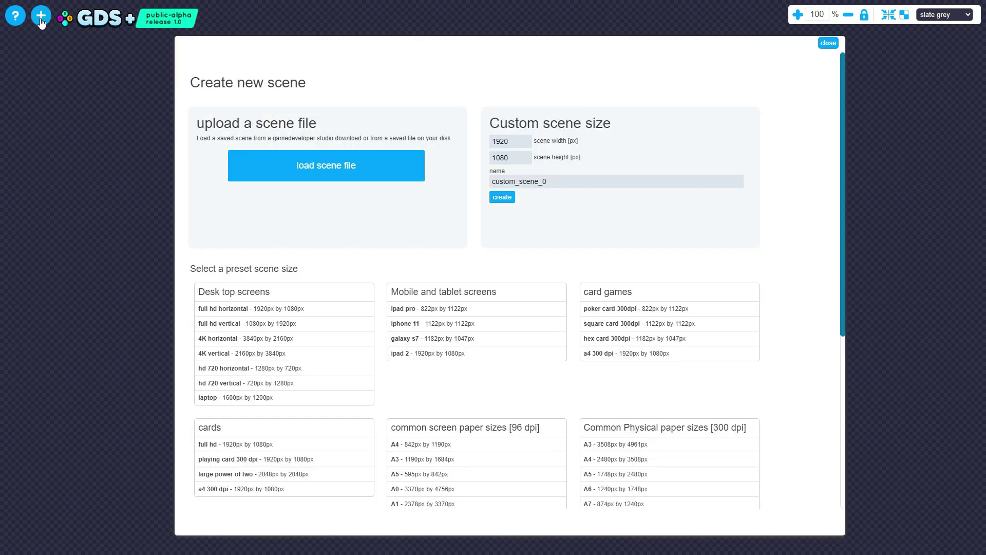
pyautogui.click(303, 169)
pyautogui.click(247, 125)
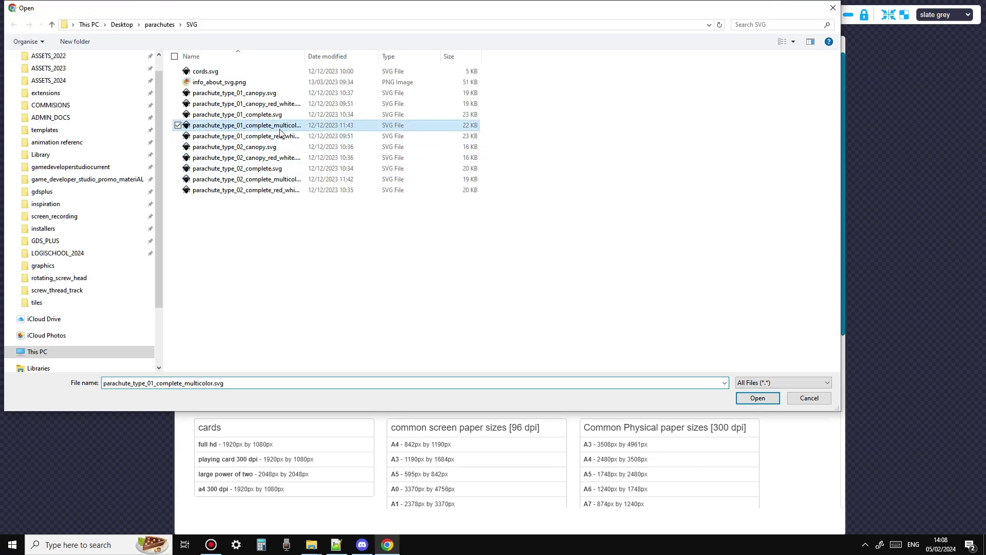
pyautogui.keyDown('shift'); pyautogui.click(294, 149); pyautogui.keyUp('shift')
pyautogui.click(749, 404)
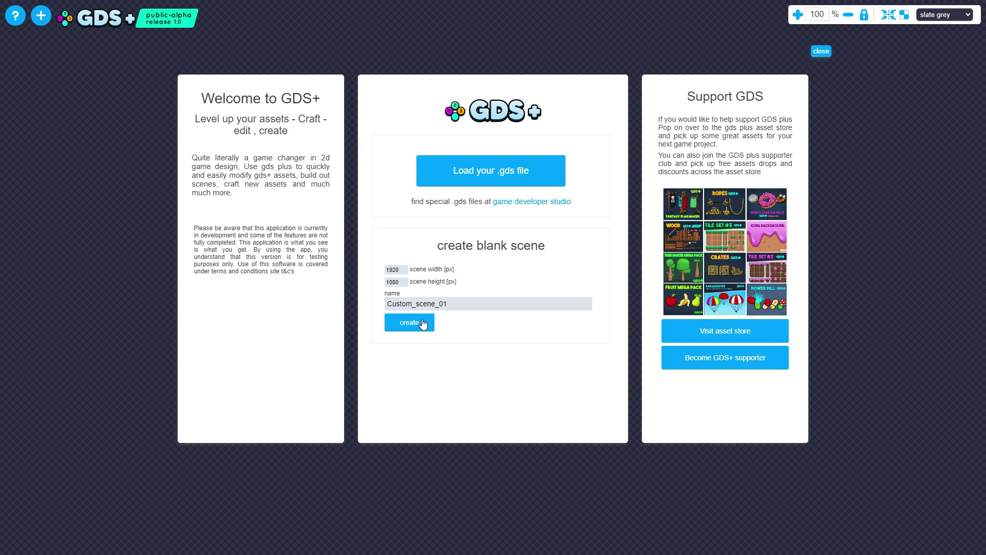
pyautogui.click(423, 324)
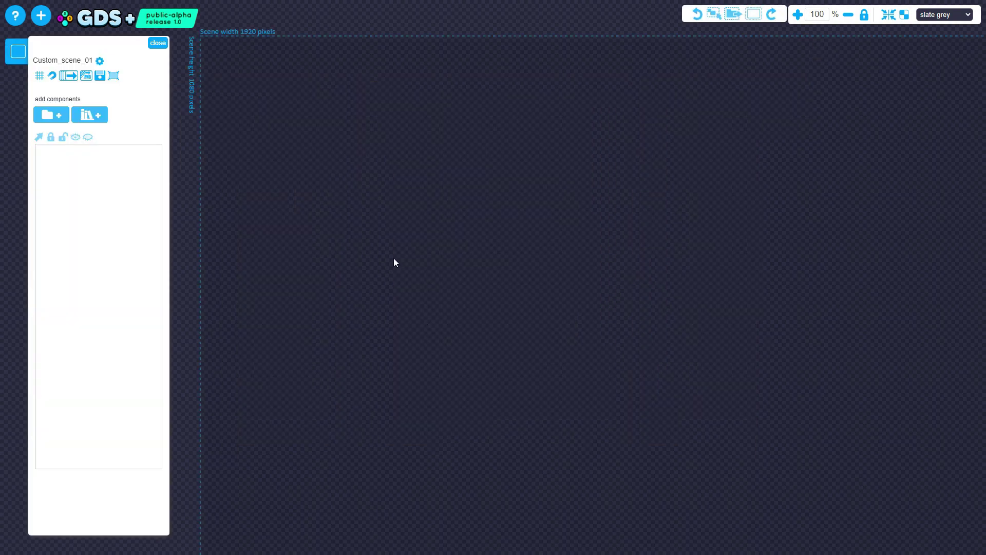
# Step: Open and dismiss the new scene options, then bring up the file import dialog
pyautogui.click(40, 16)
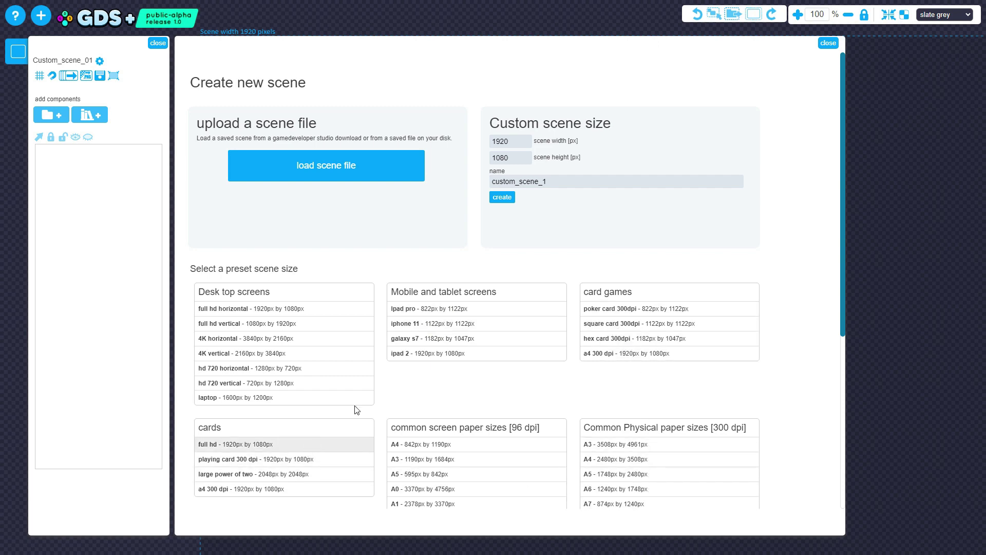
pyautogui.click(829, 43)
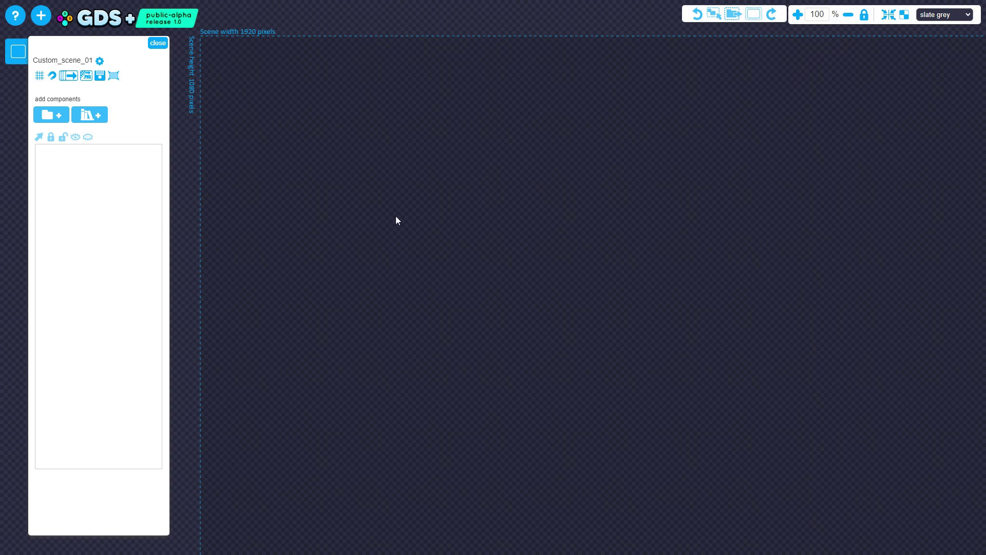
pyautogui.click(58, 117)
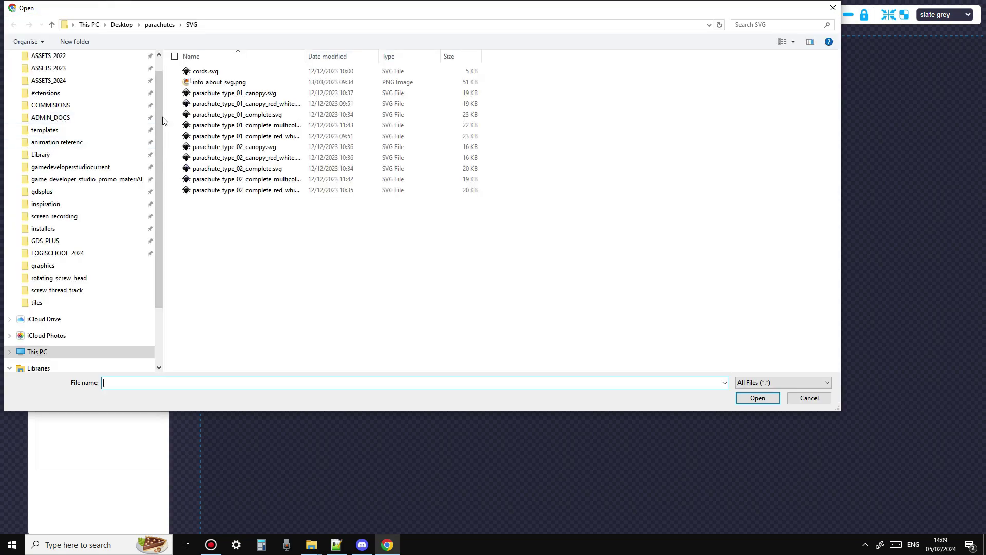
# Step: Import parachute_type_01 canopy, canopy_red_white and complete SVGs from parachutes > SVG
pyautogui.click(160, 24)
pyautogui.doubleClick(210, 105)
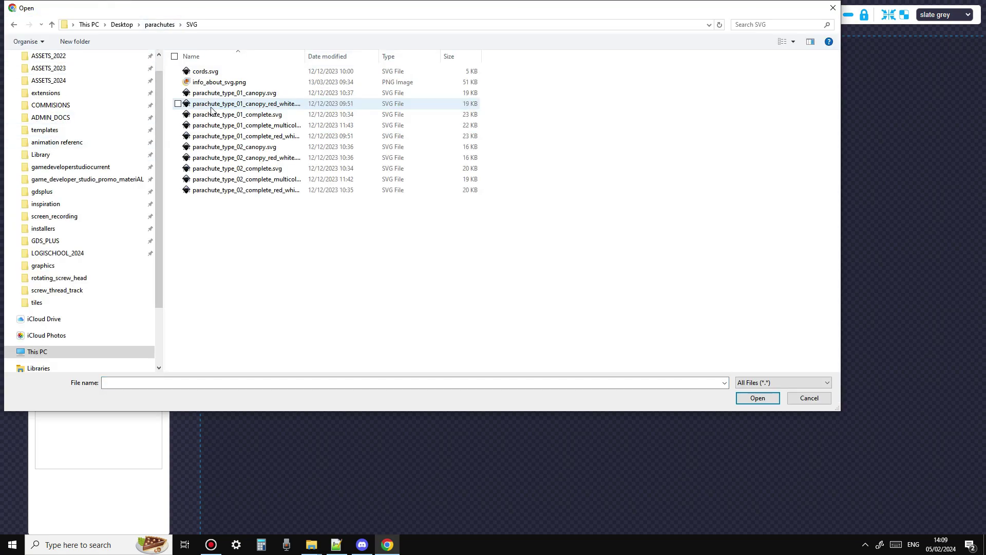
pyautogui.click(216, 93)
pyautogui.keyDown('ctrl'); pyautogui.click(218, 104); pyautogui.keyUp('ctrl')
pyautogui.keyDown('ctrl'); pyautogui.click(222, 114); pyautogui.keyUp('ctrl')
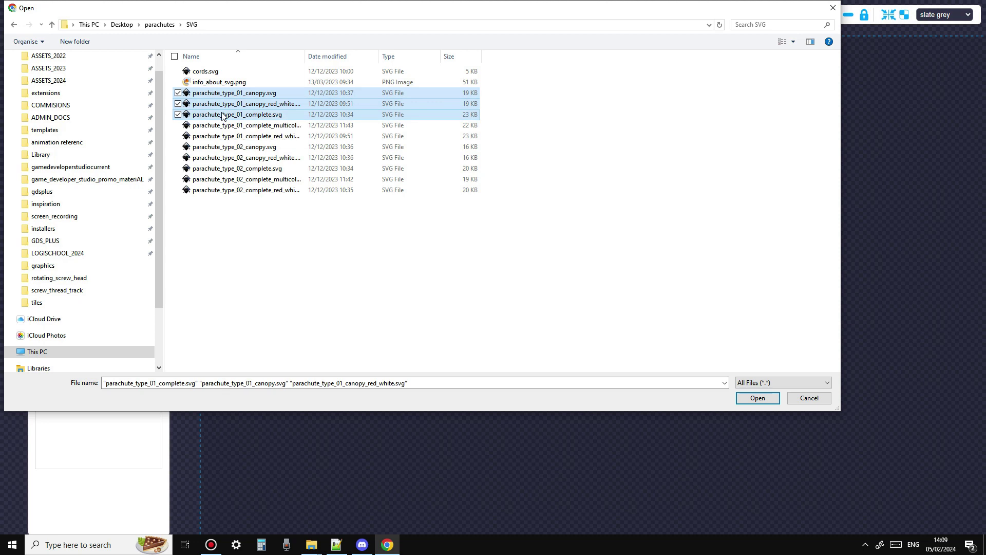
pyautogui.click(756, 399)
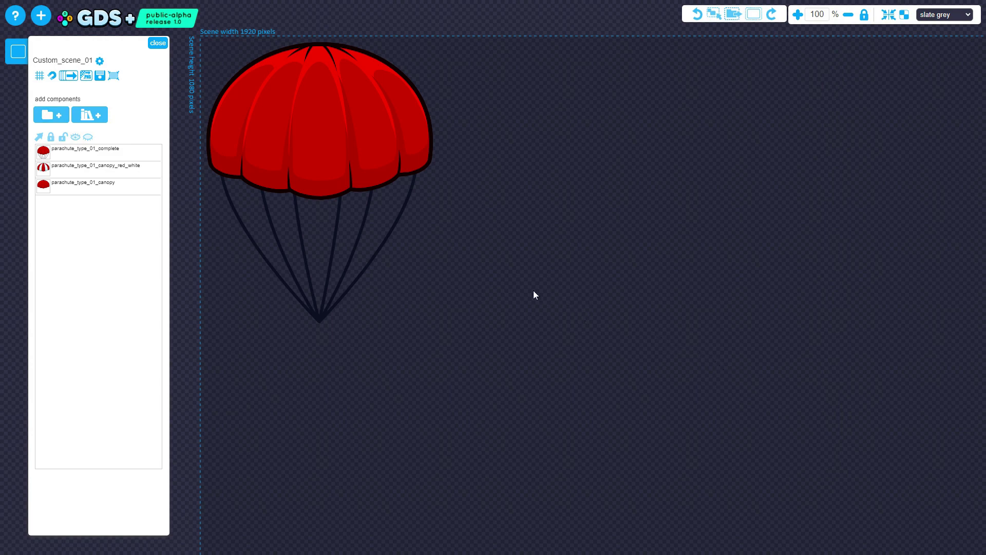
# Step: Drag the three parachutes apart to the right and zoom out
pyautogui.moveTo(328, 141); pyautogui.dragTo(807, 269)
pyautogui.moveTo(359, 108); pyautogui.dragTo(805, 414)
pyautogui.moveTo(419, 70); pyautogui.dragTo(832, 280)
pyautogui.scroll(-5, 534, 282)
pyautogui.scroll(-1, 516, 264)
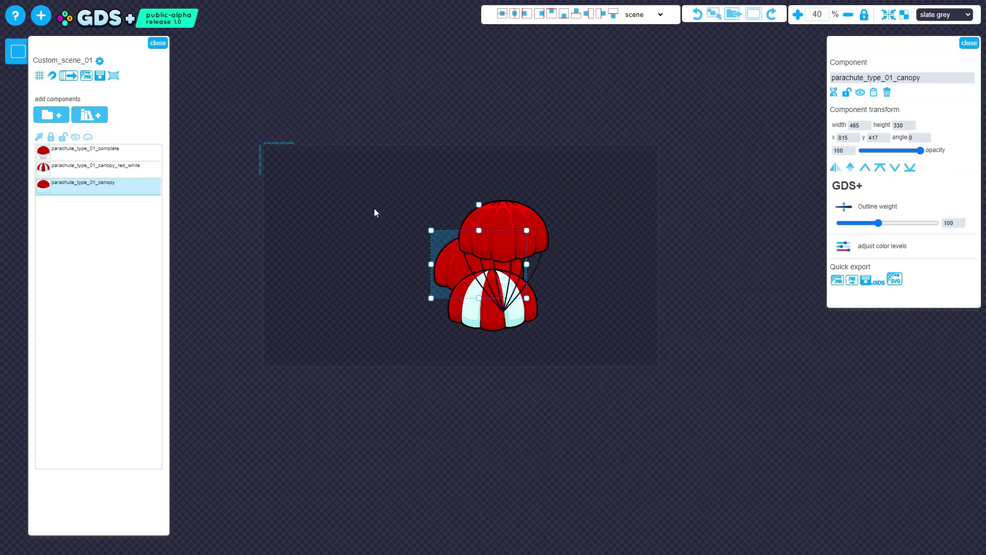
# Step: Marquee-select the three parachutes, centre-align them, and move the group just right of the scene
pyautogui.moveTo(390, 168); pyautogui.dragTo(557, 329)
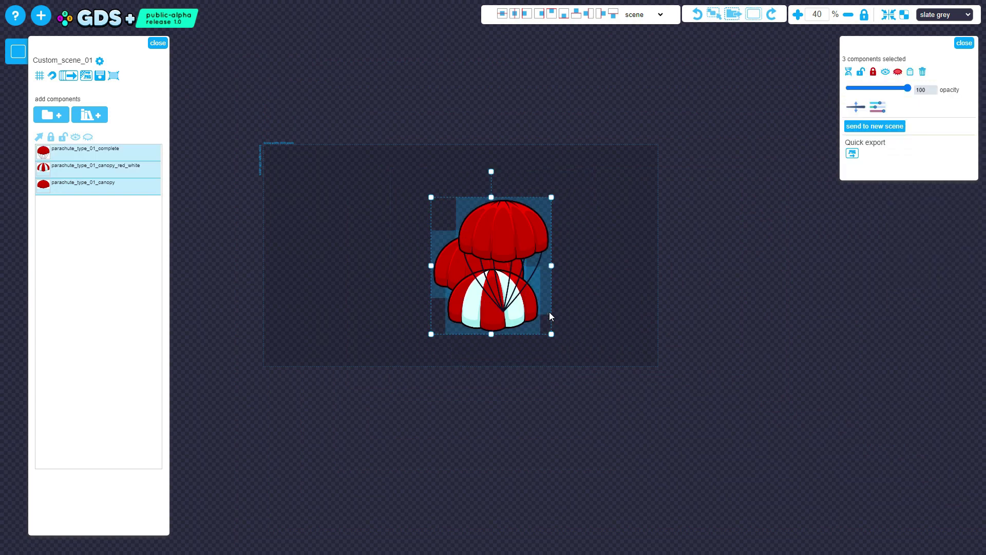
pyautogui.moveTo(536, 264); pyautogui.dragTo(754, 271)
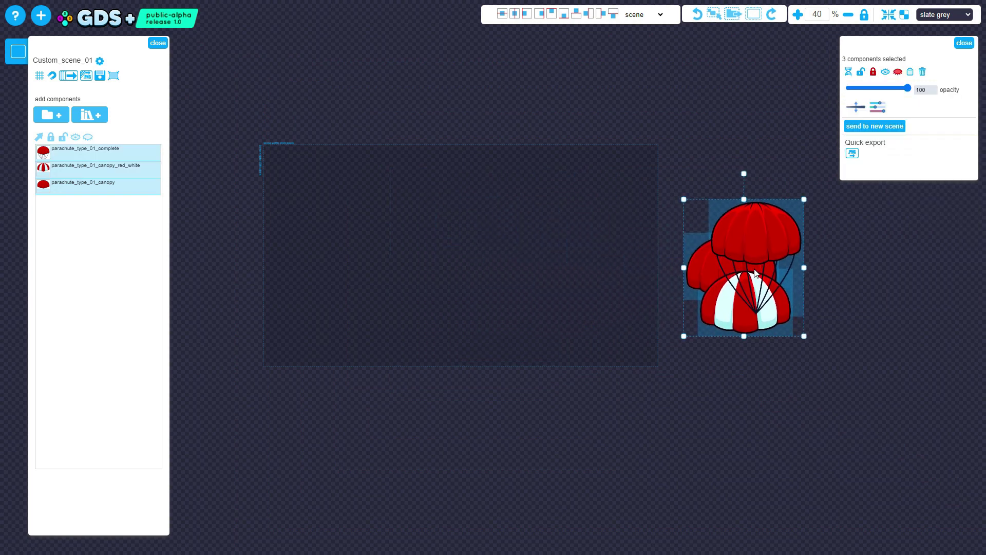
pyautogui.click(514, 14)
pyautogui.click(510, 108)
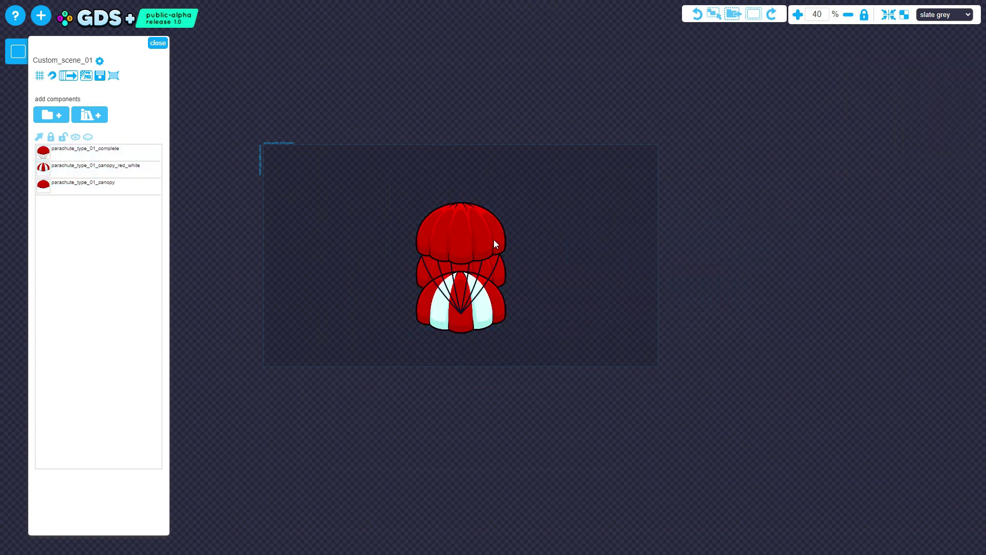
pyautogui.moveTo(394, 174); pyautogui.dragTo(554, 360)
pyautogui.moveTo(504, 303); pyautogui.dragTo(763, 317)
pyautogui.click(497, 252)
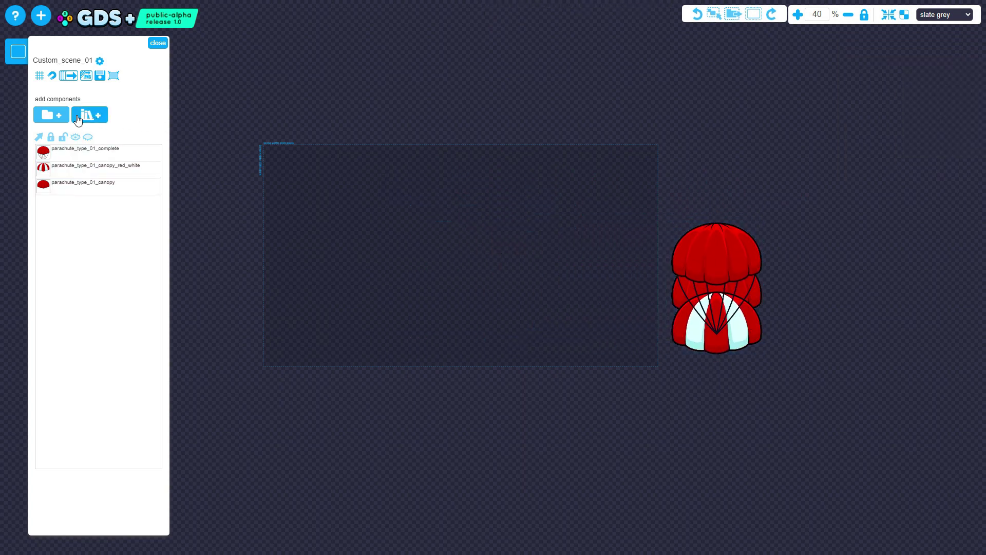
pyautogui.click(62, 118)
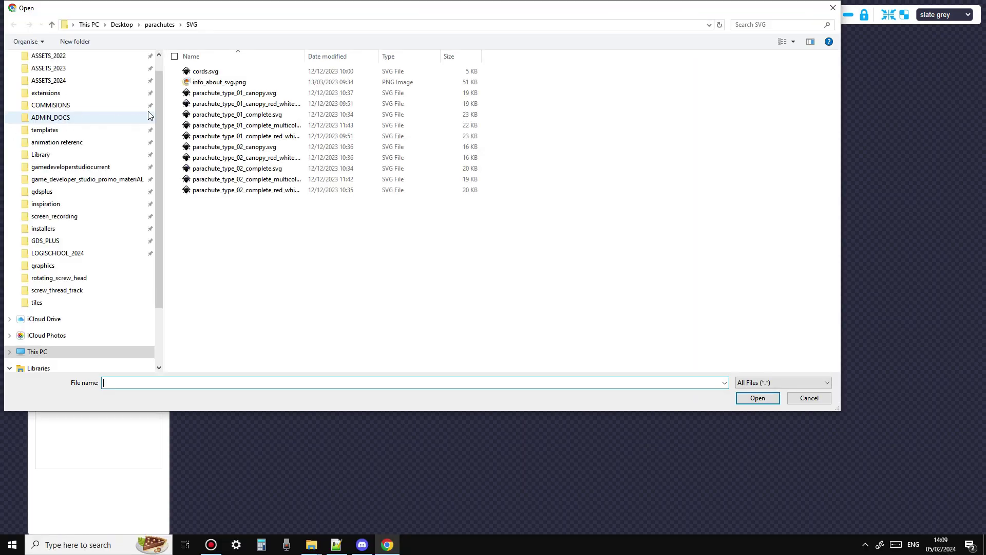
# Step: Merge parachutes_pack.gds from parachutes > GDS_PLUS into Custom_scene_01
pyautogui.click(168, 26)
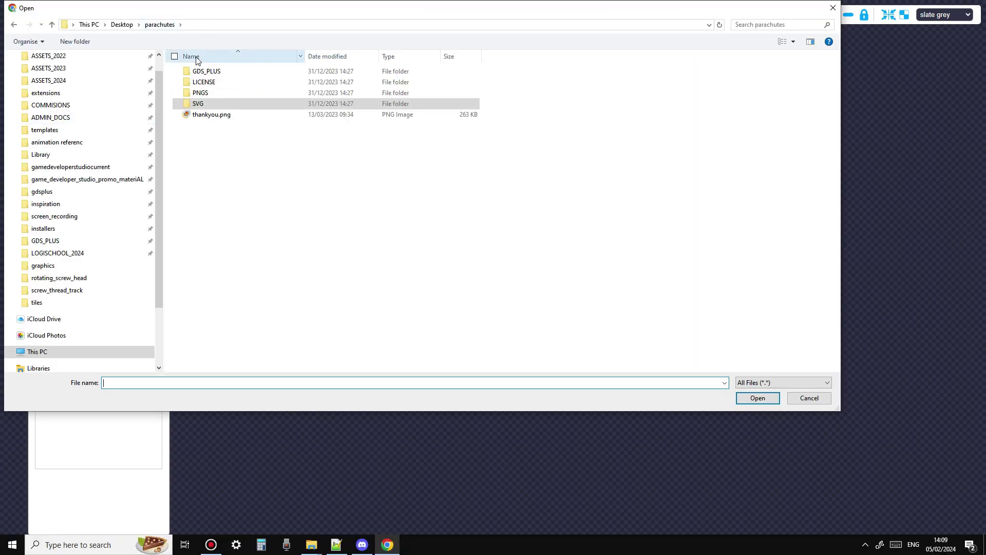
pyautogui.doubleClick(206, 74)
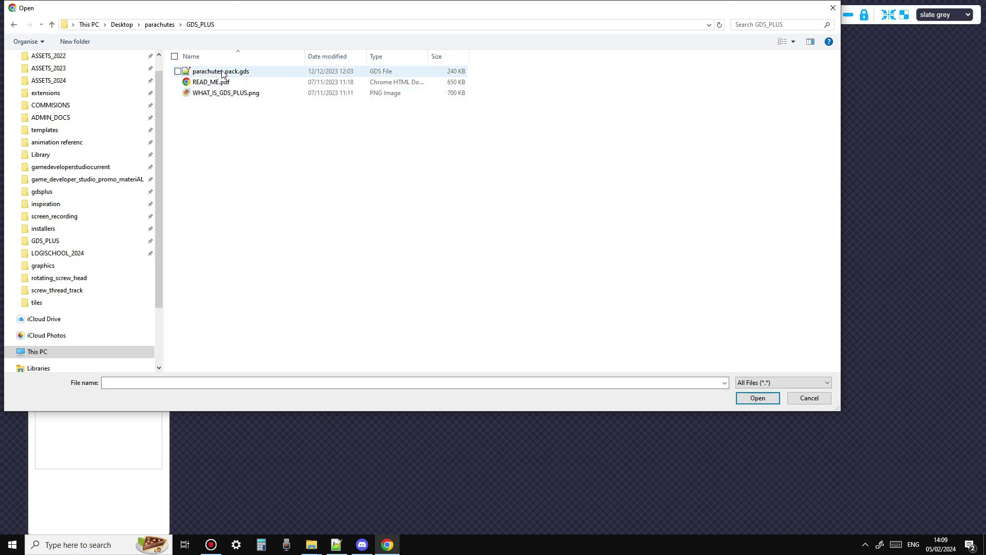
pyautogui.click(225, 73)
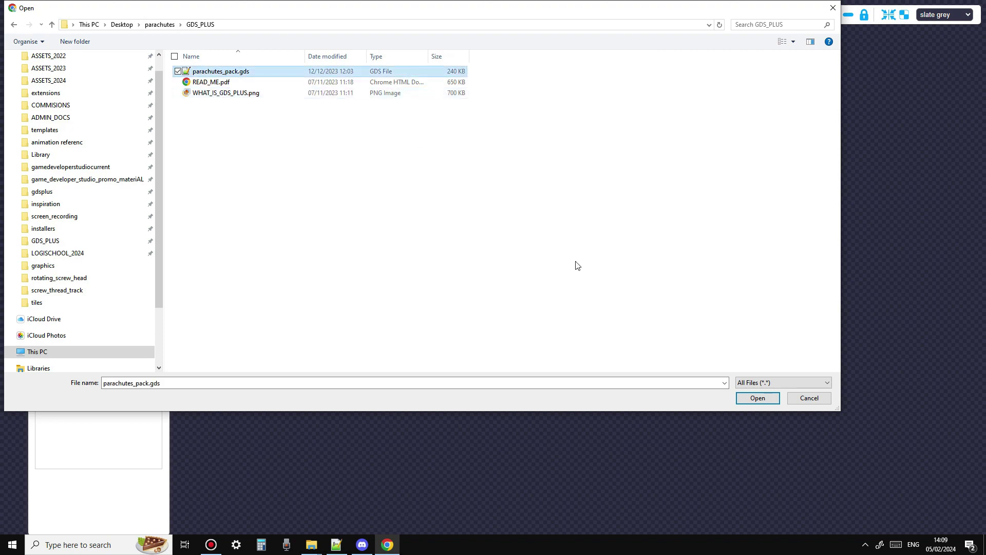
pyautogui.click(758, 398)
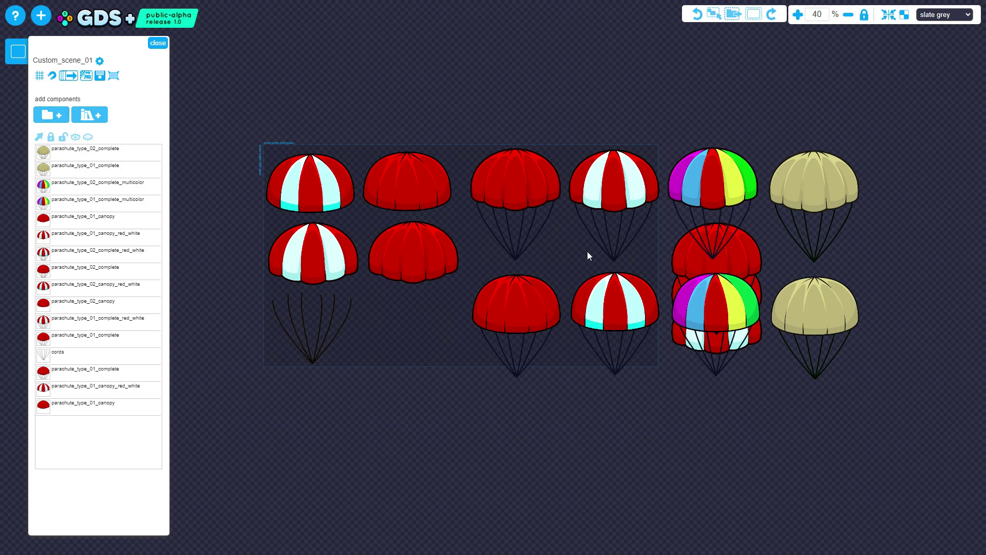
# Step: Move a red parachute down-left, raise its outline weight to 141, and reload with F5
pyautogui.moveTo(523, 184); pyautogui.dragTo(469, 309)
pyautogui.moveTo(400, 328); pyautogui.dragTo(398, 328)
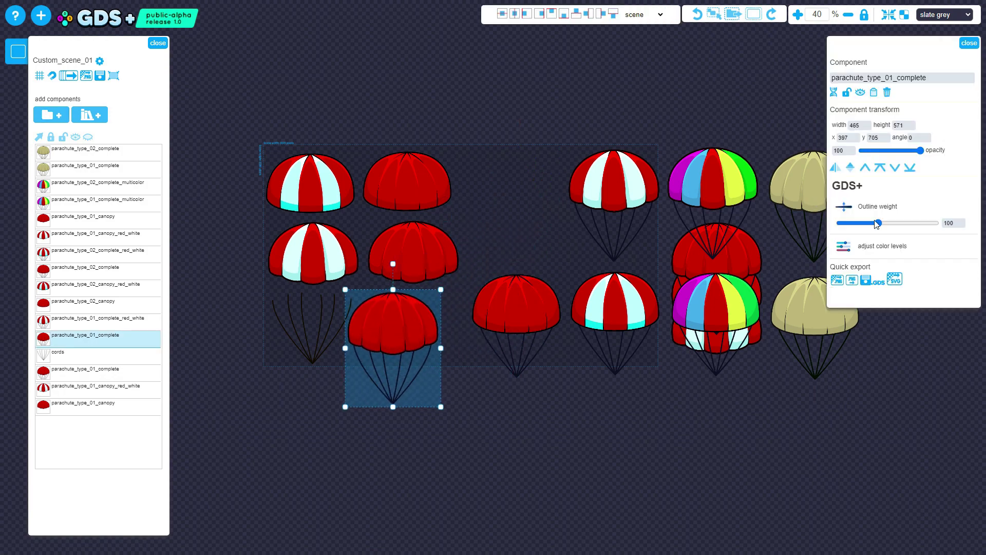
pyautogui.moveTo(878, 223); pyautogui.dragTo(934, 229)
pyautogui.click(651, 411)
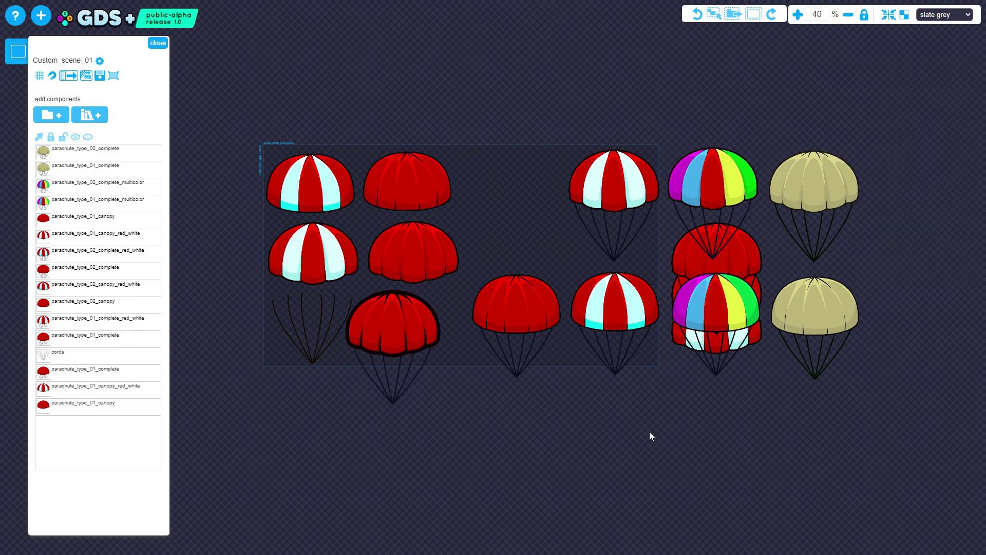
pyautogui.press('F5')
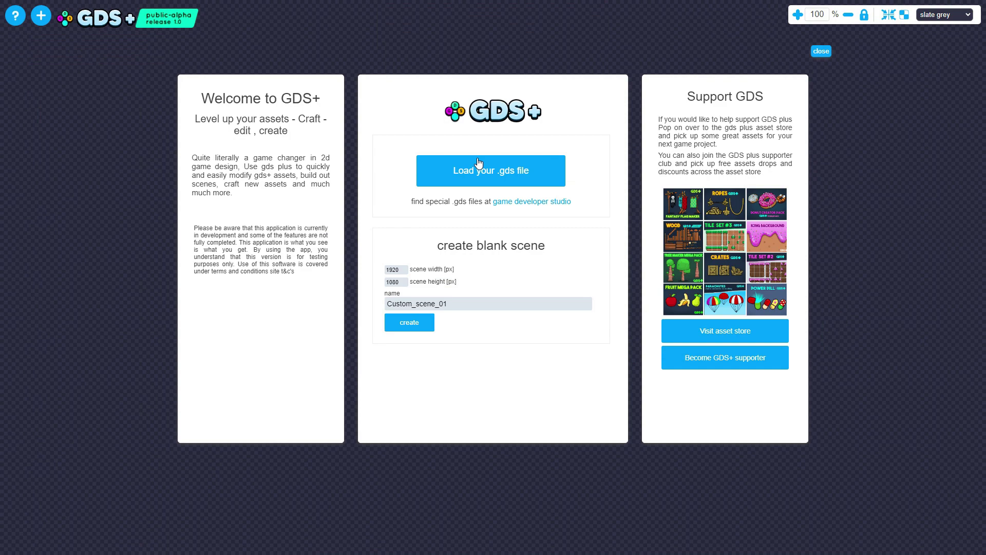
# Step: Create a blank 1920×1080 scene and import the clouds pack's cloud_01 to cloud_05
pyautogui.click(429, 329)
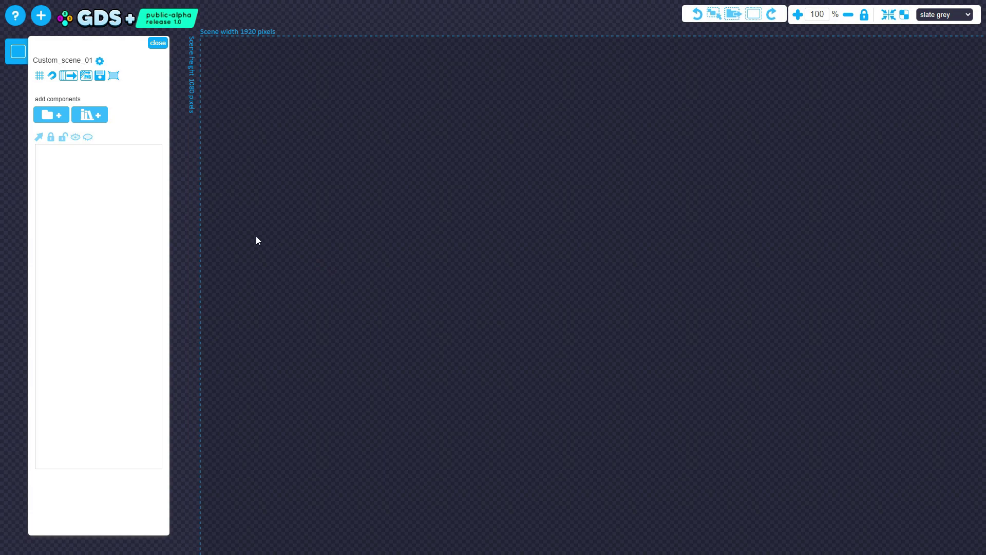
pyautogui.click(94, 115)
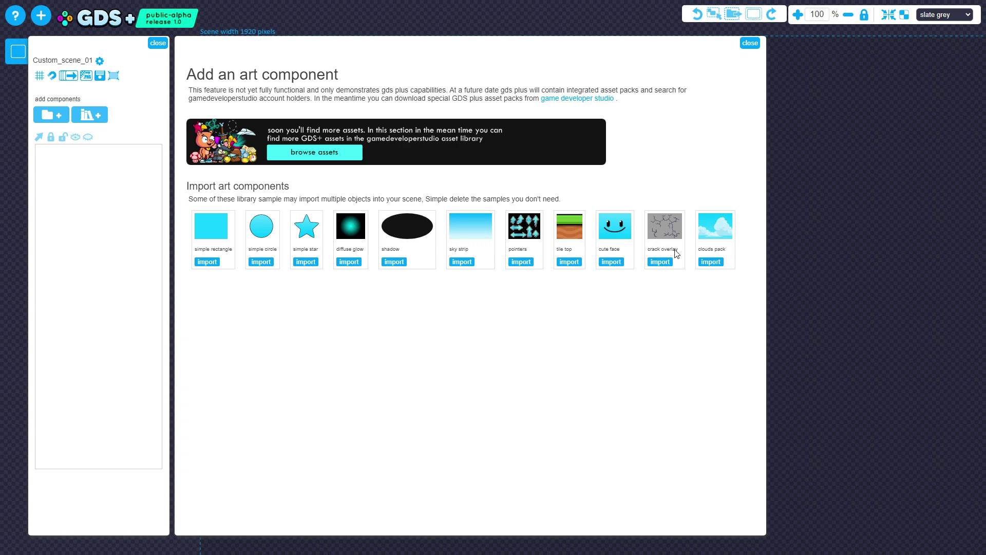
pyautogui.click(711, 263)
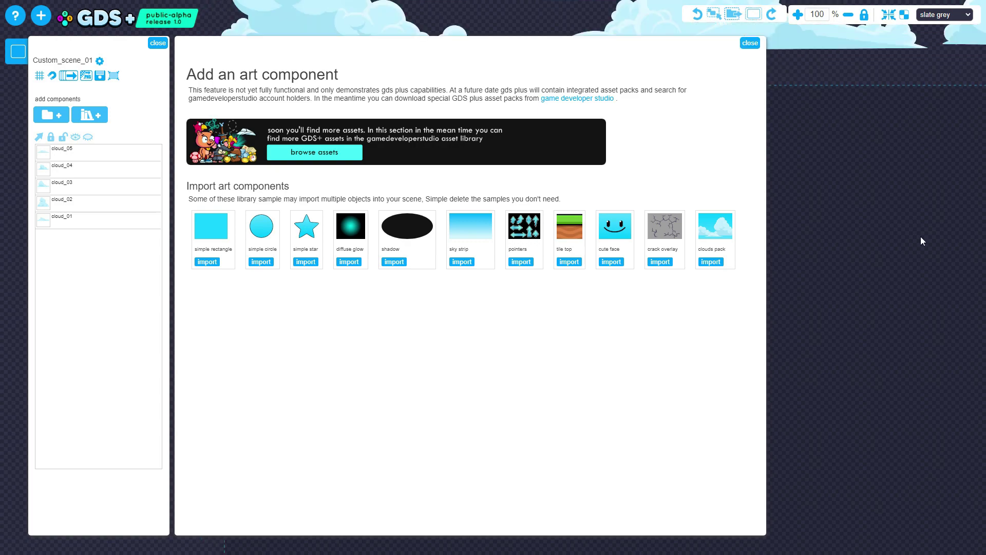
pyautogui.click(757, 49)
pyautogui.scroll(-4, 629, 208)
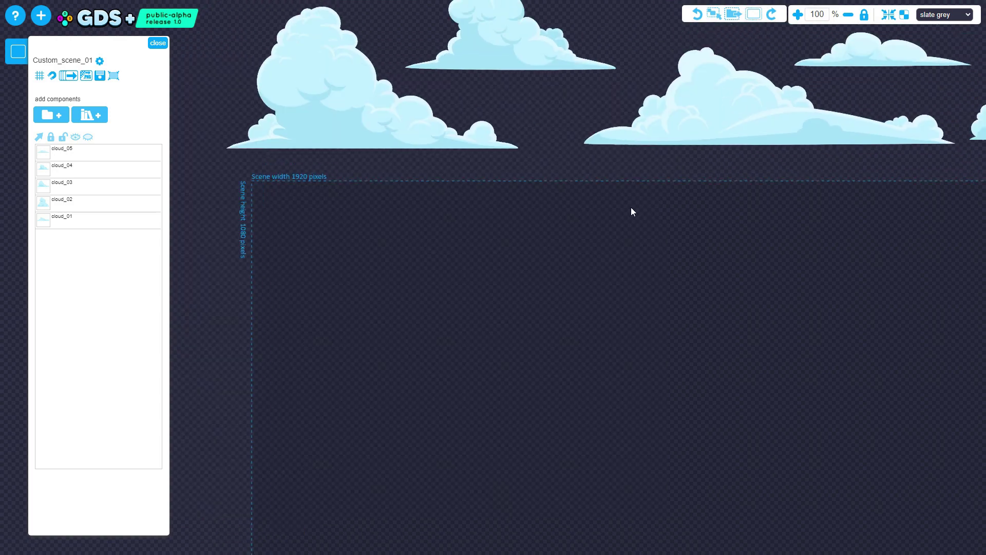
# Step: Move the five clouds down to the scene's top and add the sky strip gradient
pyautogui.scroll(-2, 627, 206)
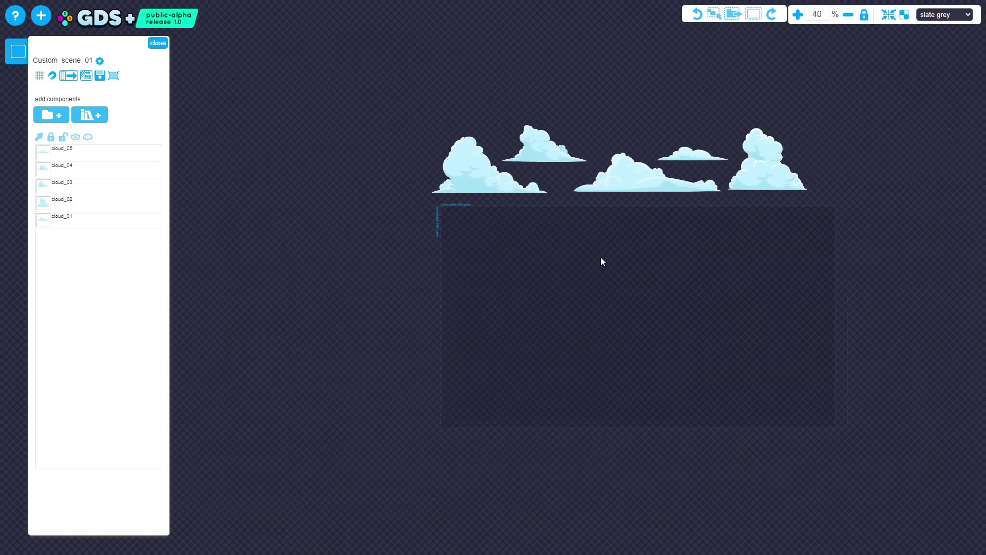
pyautogui.moveTo(367, 108); pyautogui.dragTo(742, 196)
pyautogui.moveTo(692, 163); pyautogui.dragTo(727, 255)
pyautogui.click(89, 114)
pyautogui.click(671, 262)
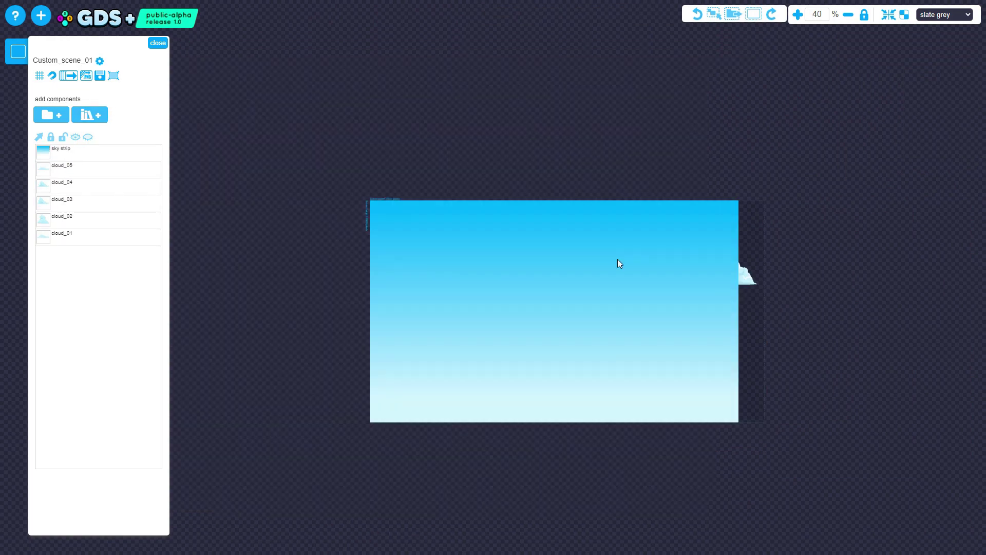
# Step: Add a grass tile top along the scene bottom, duplicate it, and align the tile row
pyautogui.click(90, 115)
pyautogui.click(655, 233)
pyautogui.moveTo(383, 213); pyautogui.dragTo(606, 392)
pyautogui.hotkey('ctrl', 'd')
pyautogui.hotkey('ctrl', 'd')
pyautogui.hotkey('ctrl', 'd')
pyautogui.moveTo(360, 437); pyautogui.dragTo(642, 355)
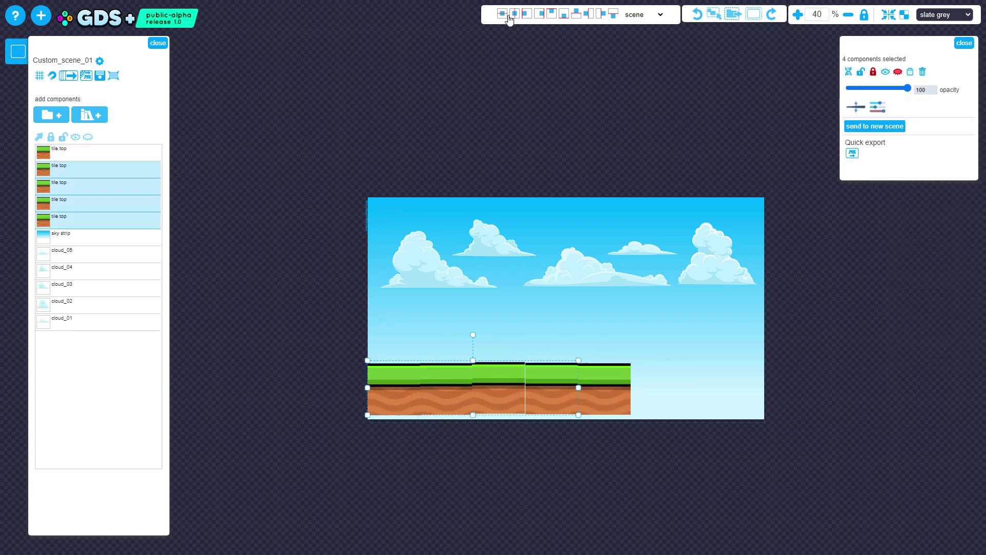
pyautogui.click(515, 15)
pyautogui.click(503, 14)
# Step: Extend the row to eight grass tiles aligned left; try a teal hue, then revert to green
pyautogui.click(604, 396)
pyautogui.keyDown('shift'); pyautogui.click(556, 401); pyautogui.keyUp('shift')
pyautogui.keyDown('shift'); pyautogui.click(508, 402); pyautogui.keyUp('shift')
pyautogui.hotkey('ctrl', 'd')
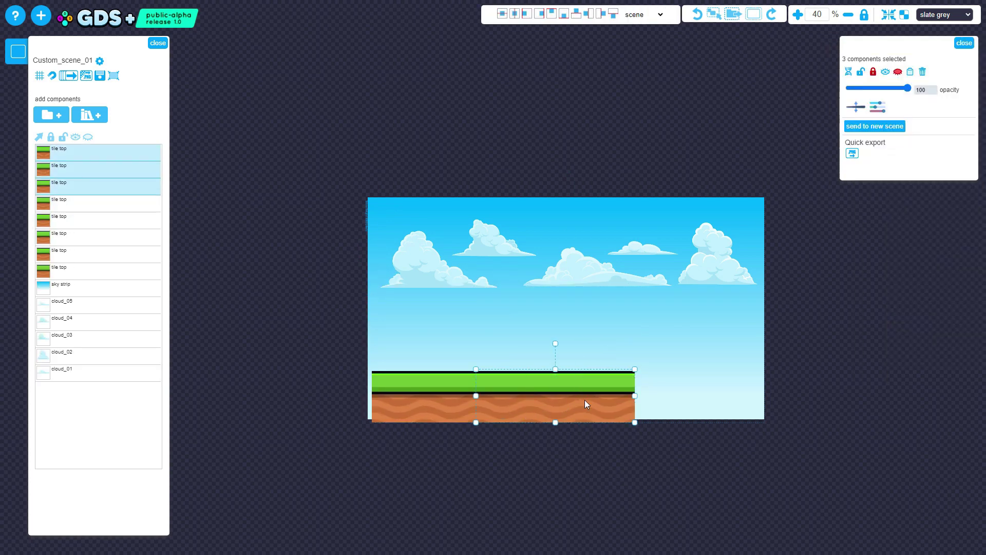
pyautogui.moveTo(508, 403); pyautogui.dragTo(667, 403)
pyautogui.moveTo(363, 437); pyautogui.dragTo(537, 362)
pyautogui.hotkey('ctrl', 'a')
pyautogui.click(515, 15)
pyautogui.click(878, 107)
pyautogui.moveTo(729, 117); pyautogui.dragTo(718, 121)
pyautogui.click(740, 267)
# Step: Rearrange the clouds, moving the left cloud down-left and enlarging the upper middle cloud
pyautogui.moveTo(586, 267); pyautogui.dragTo(480, 332)
pyautogui.click(643, 260)
pyautogui.moveTo(442, 282); pyautogui.dragTo(405, 317)
pyautogui.moveTo(489, 241); pyautogui.dragTo(452, 272)
pyautogui.click(754, 15)
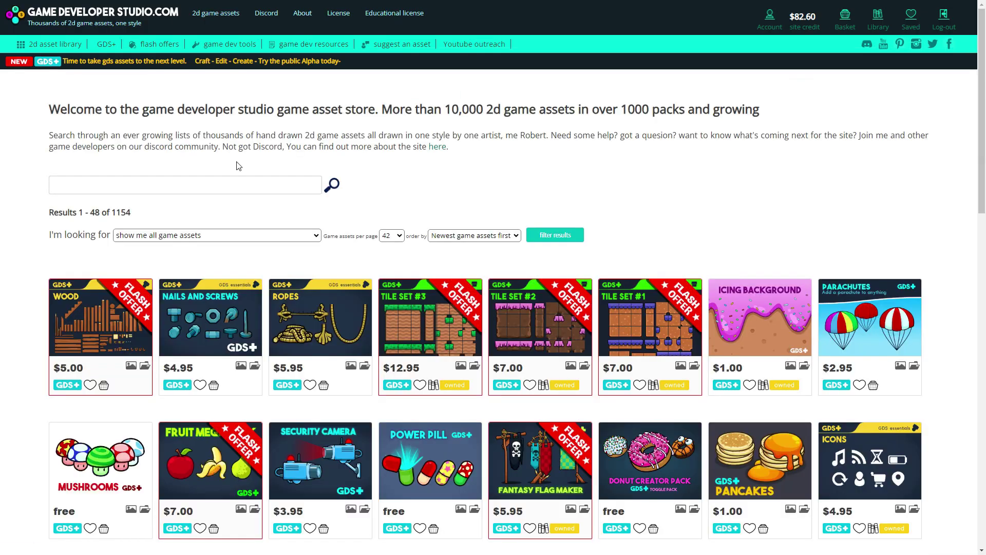
# Step: Browse the asset store, view the Power pills pack, then open the Donuts creation pack page
pyautogui.scroll(-3, 628, 362)
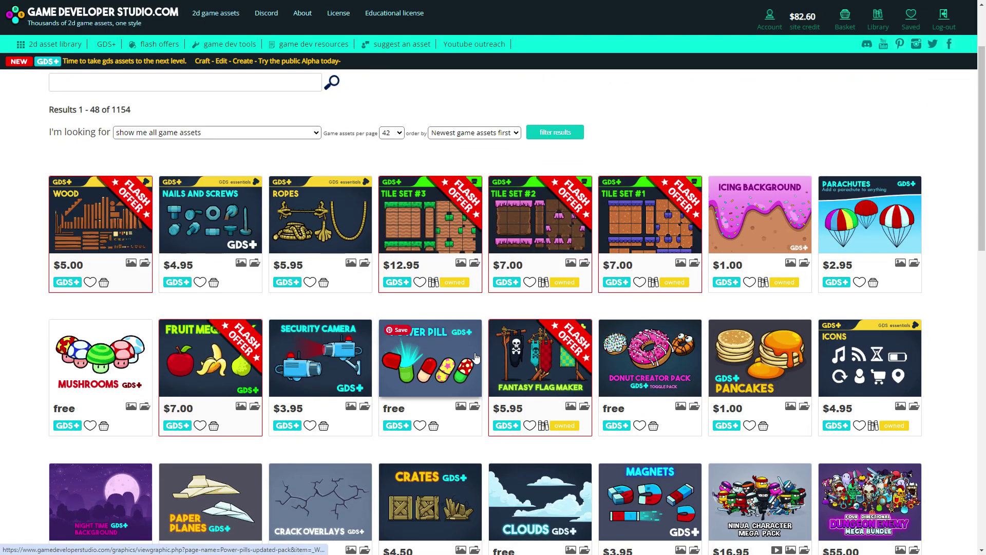
pyautogui.click(477, 358)
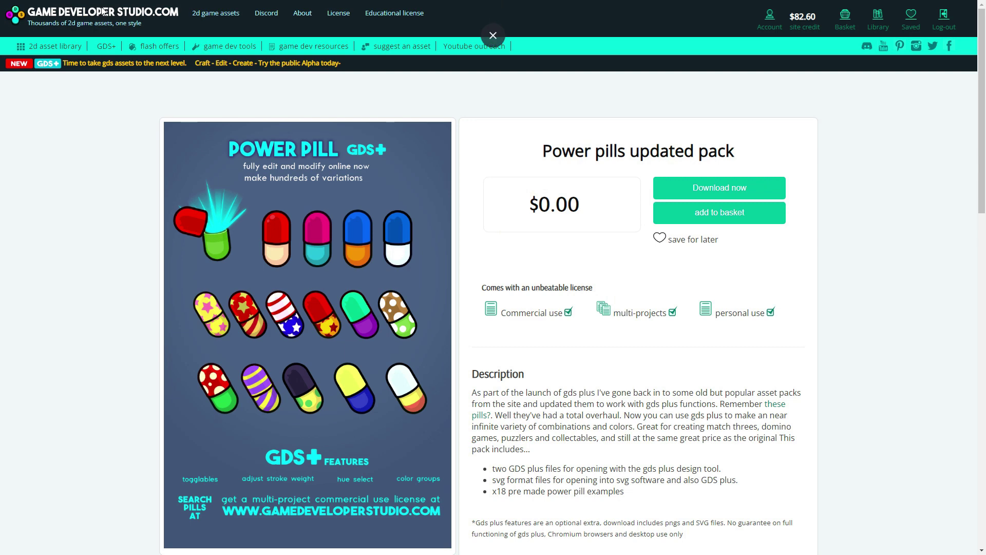
pyautogui.click(88, 14)
pyautogui.click(676, 484)
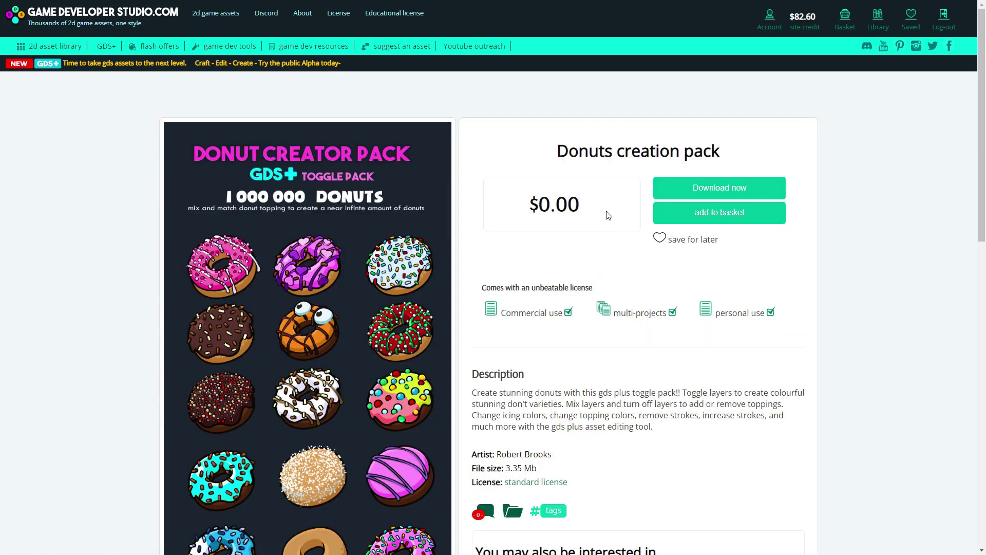